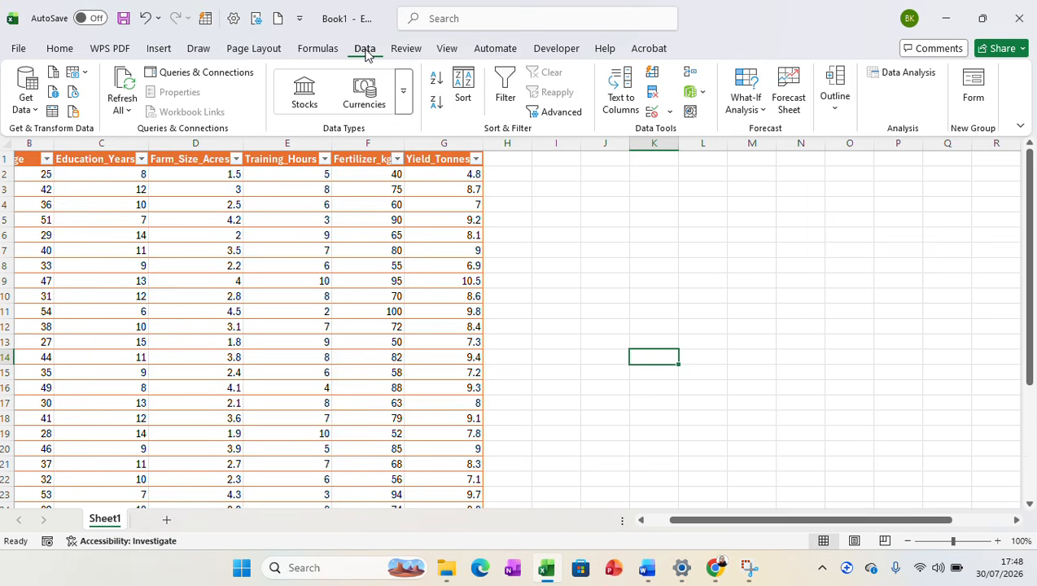
Check in the Excel add-in options that Analysis ToolPak is among the active application add-ins.
{"action": "left_click", "coordinate": [18, 50]}
{"action": "left_click", "coordinate": [18, 47]}
{"action": "left_click", "coordinate": [18, 52]}
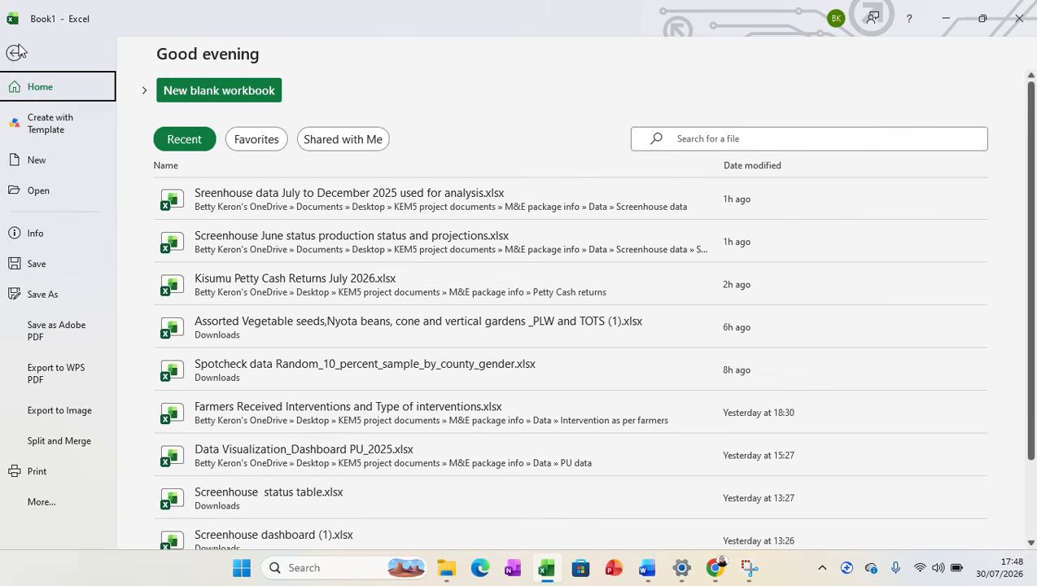
{"action": "left_click", "coordinate": [36, 506]}
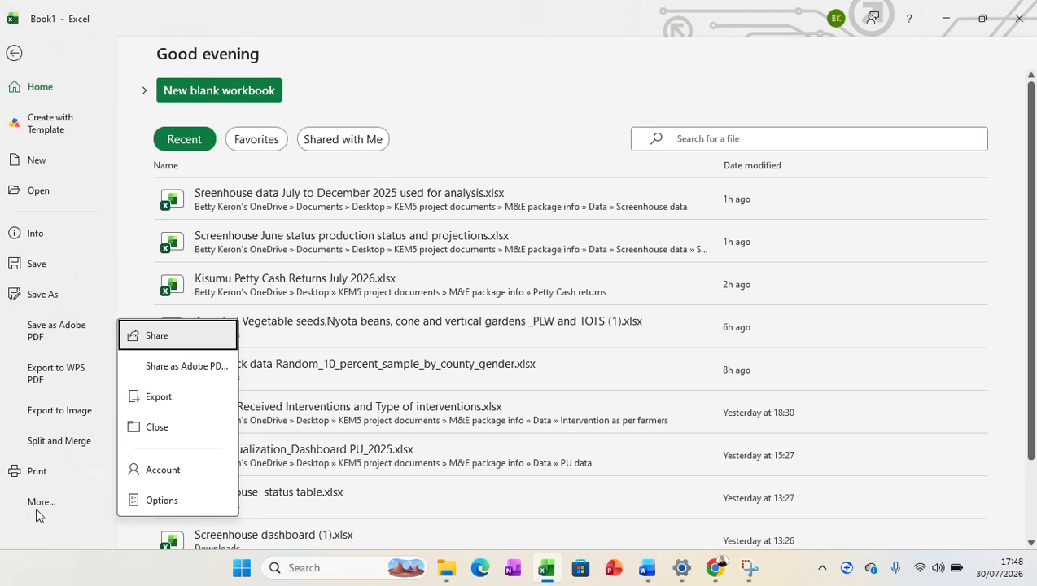
{"action": "left_click", "coordinate": [151, 500]}
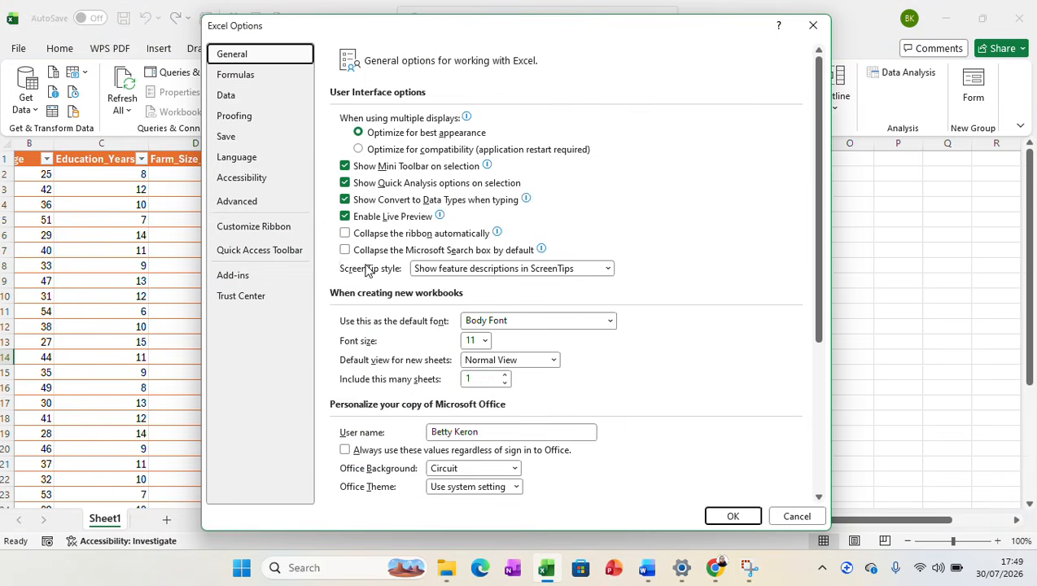
{"action": "left_click", "coordinate": [232, 276]}
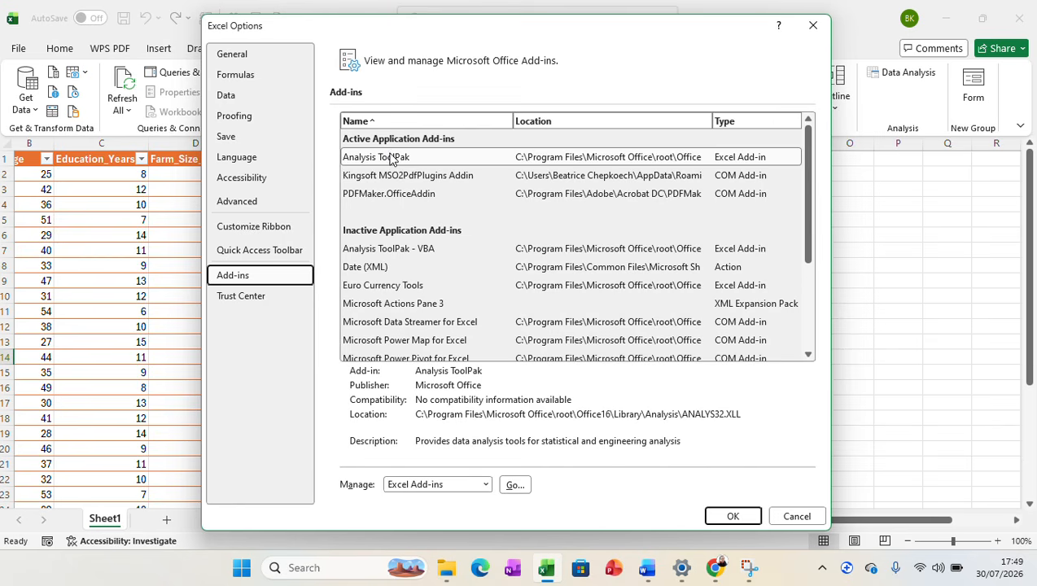
{"action": "left_click", "coordinate": [731, 516]}
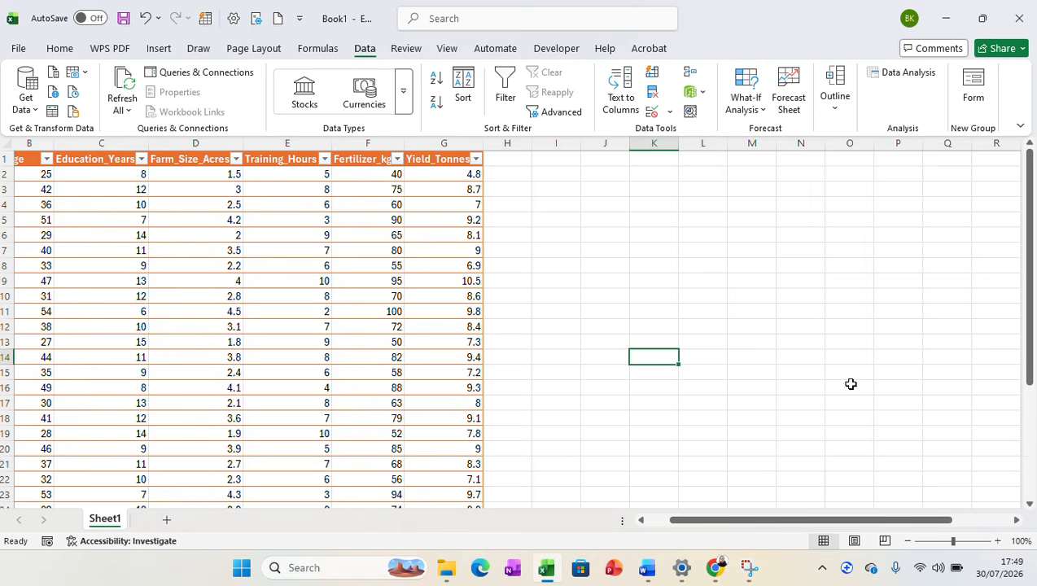
Start the Regression tool from the Data Analysis tools.
{"action": "left_click", "coordinate": [905, 74]}
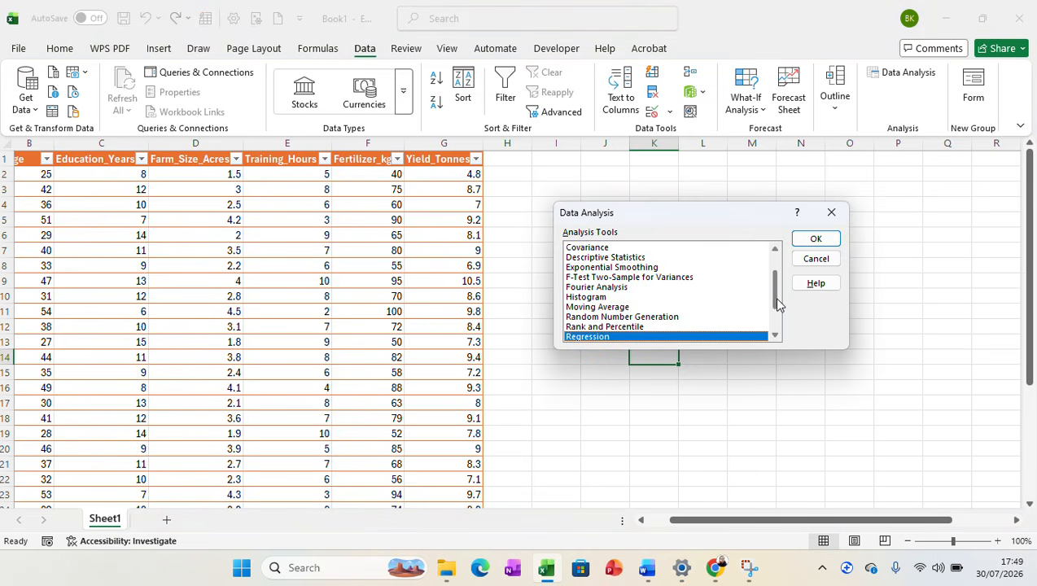
{"action": "left_click_drag", "start_coordinate": [776, 299], "coordinate": [777, 320]}
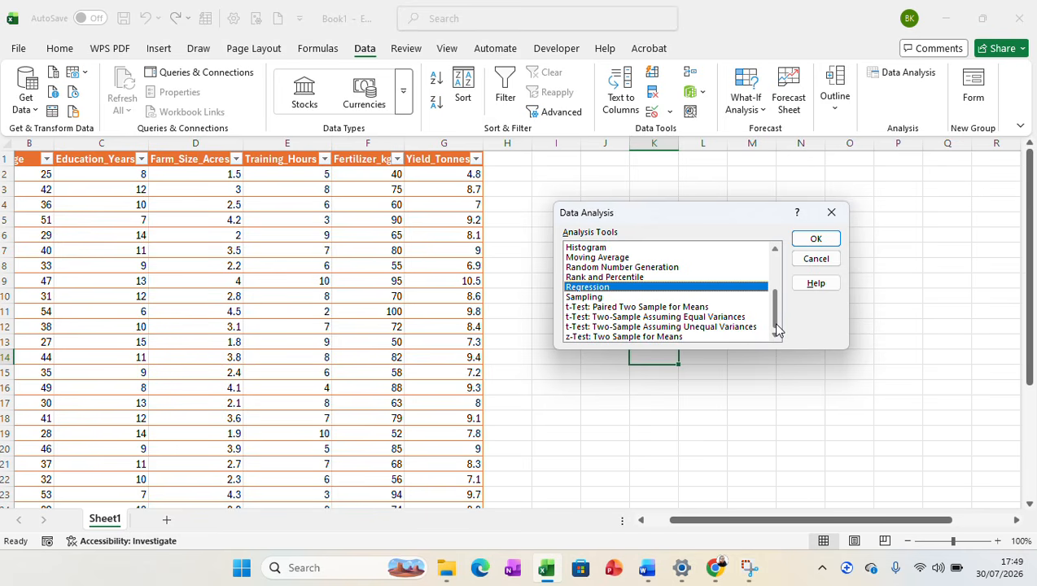
{"action": "left_click", "coordinate": [601, 278]}
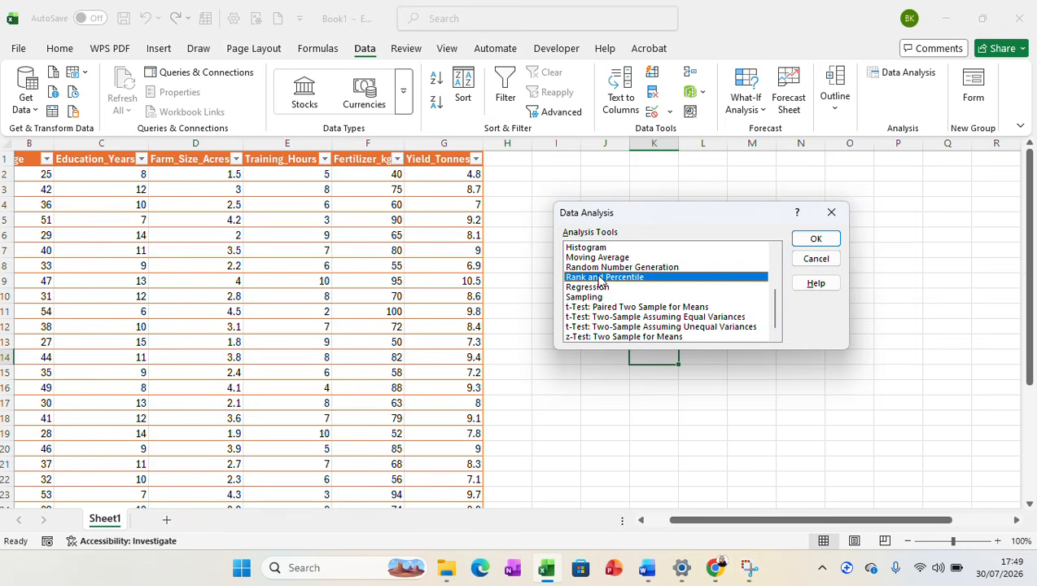
{"action": "left_click", "coordinate": [592, 289]}
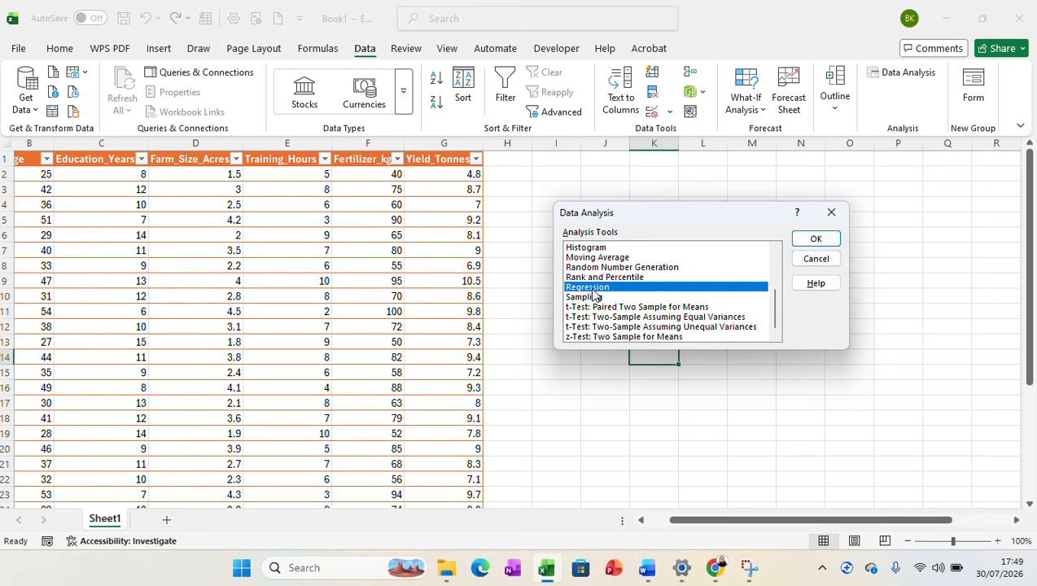
{"action": "left_click", "coordinate": [804, 241]}
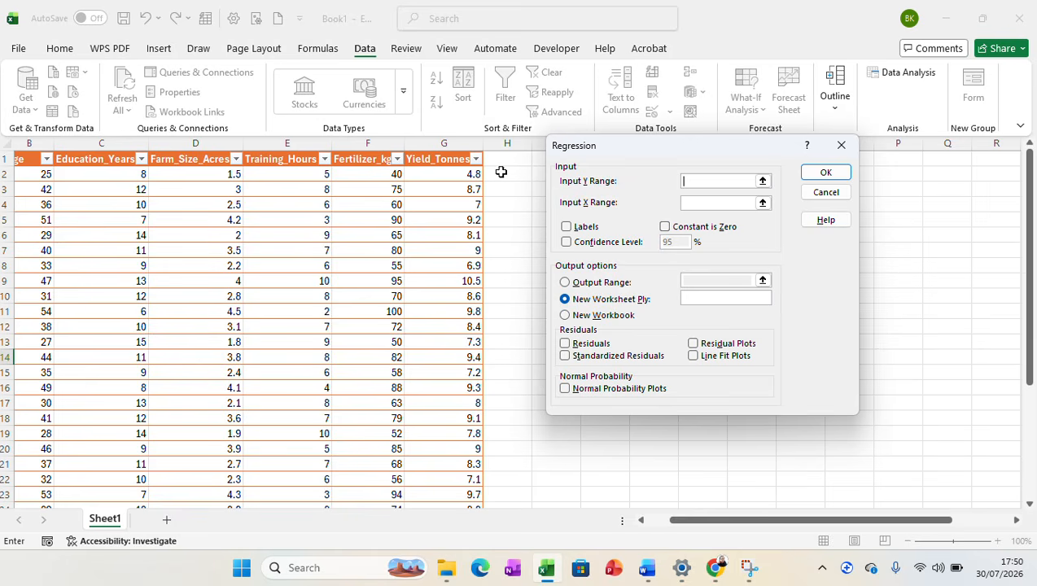
Set the regression's Y range to the Yield_Tonnes column G1:G31 and its X range to the Farm_Size_Acres column D1:D31.
{"action": "left_click", "coordinate": [453, 161]}
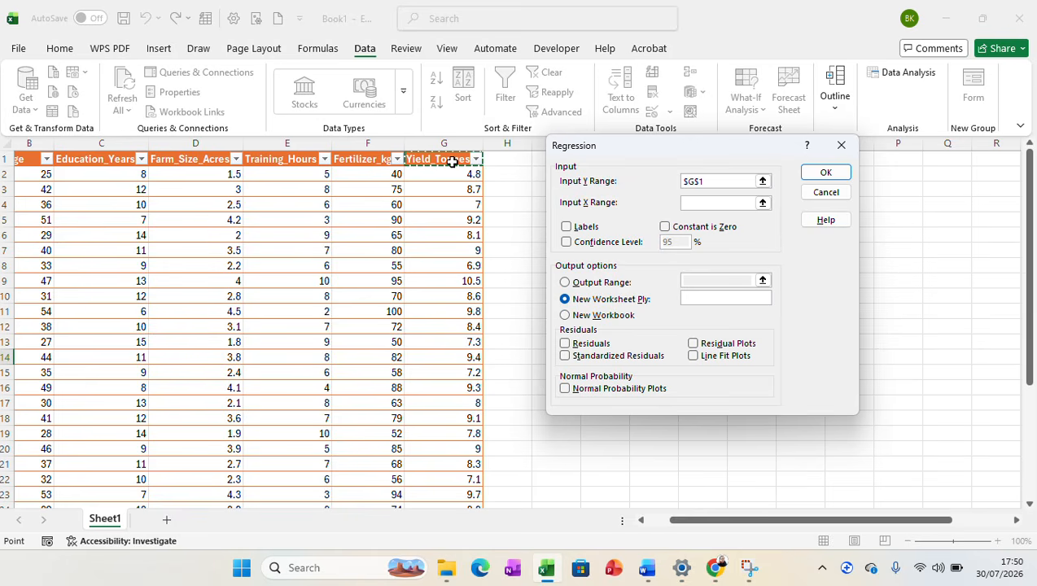
{"action": "key", "text": "ctrl+shift+Down"}
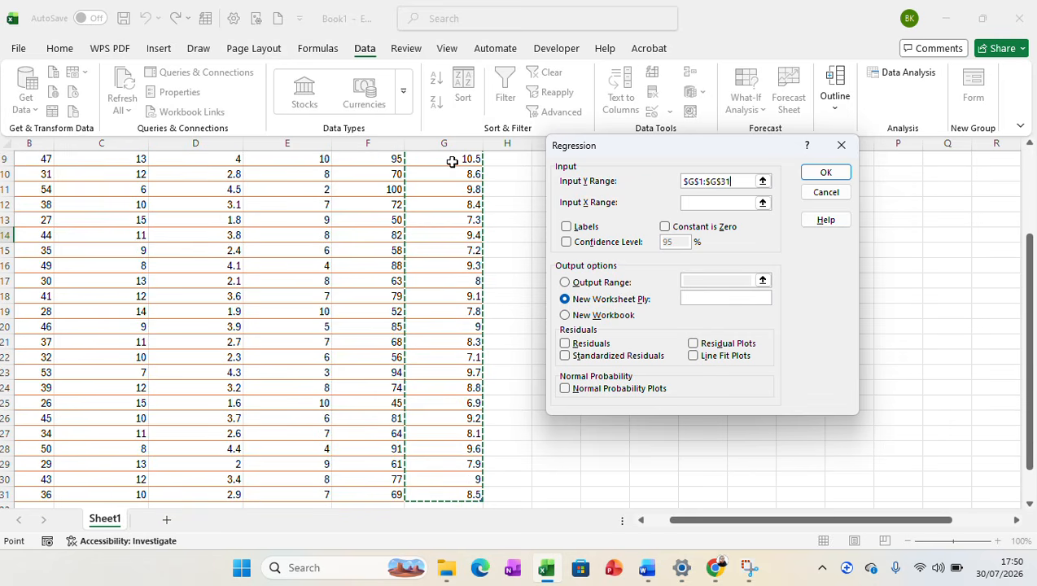
{"action": "left_click", "coordinate": [711, 203]}
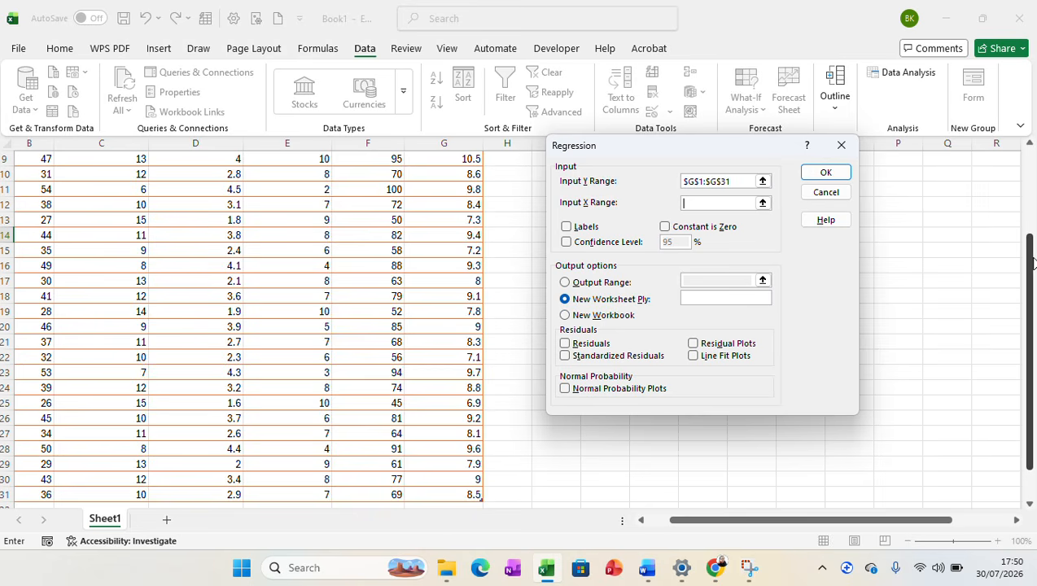
{"action": "left_click_drag", "start_coordinate": [1033, 241], "coordinate": [1033, 177]}
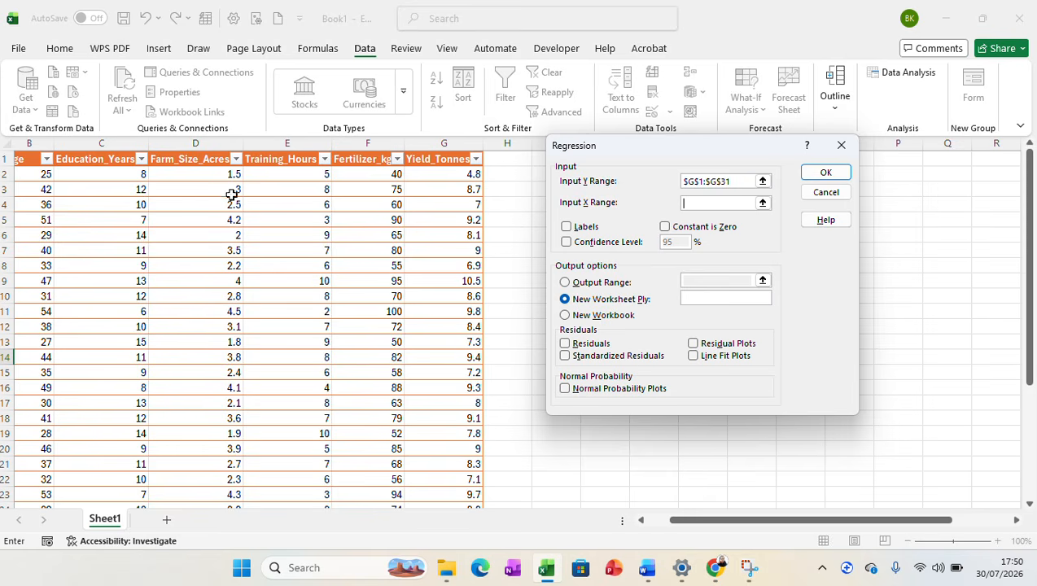
{"action": "left_click", "coordinate": [210, 162]}
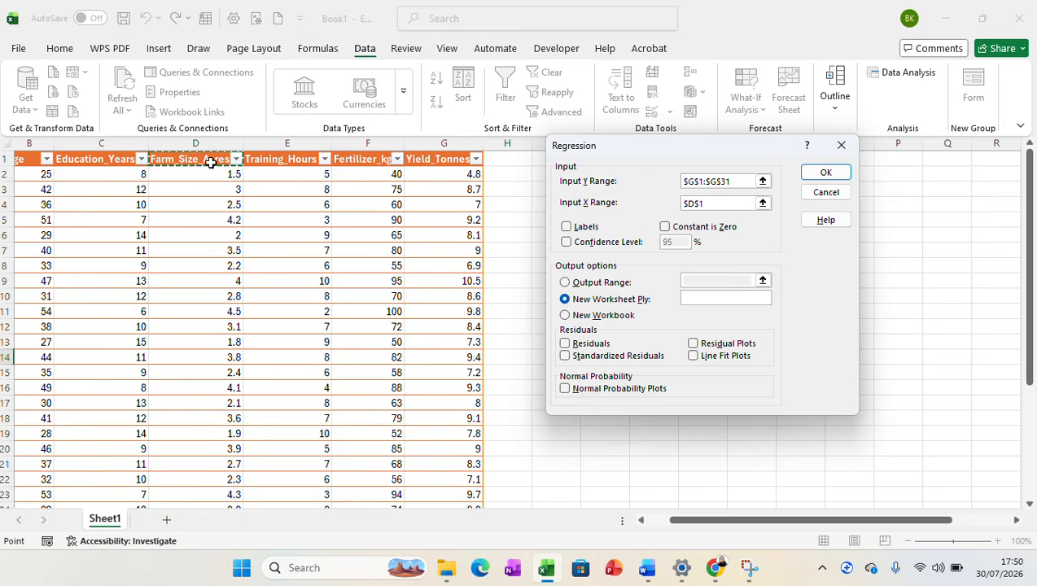
{"action": "key", "text": "ctrl+shift+Down"}
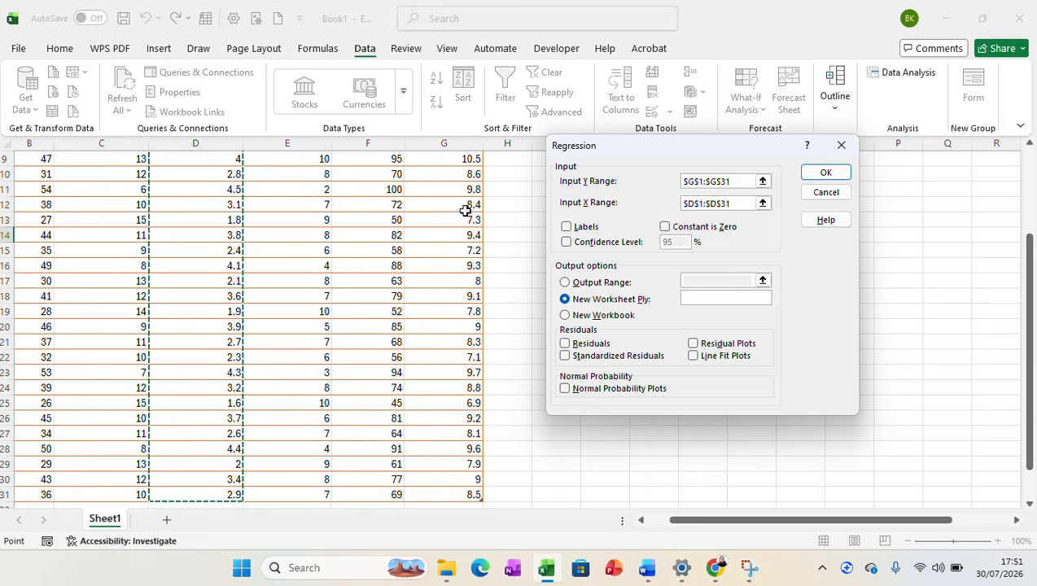
Enable Labels, a 95% Confidence Level and Constant is Zero, and set the output range to cell P12.
{"action": "left_click", "coordinate": [568, 227]}
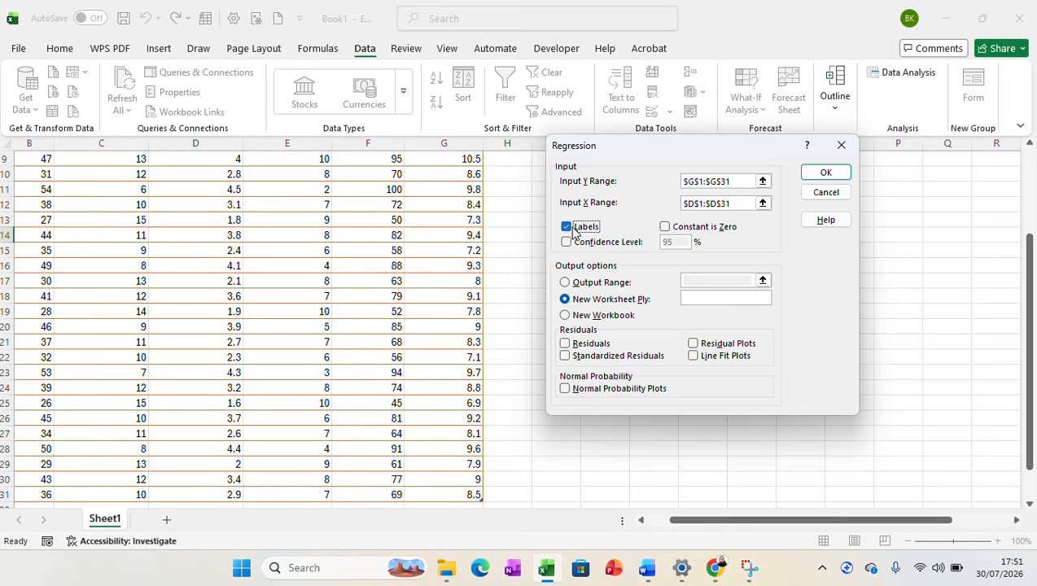
{"action": "left_click", "coordinate": [568, 241]}
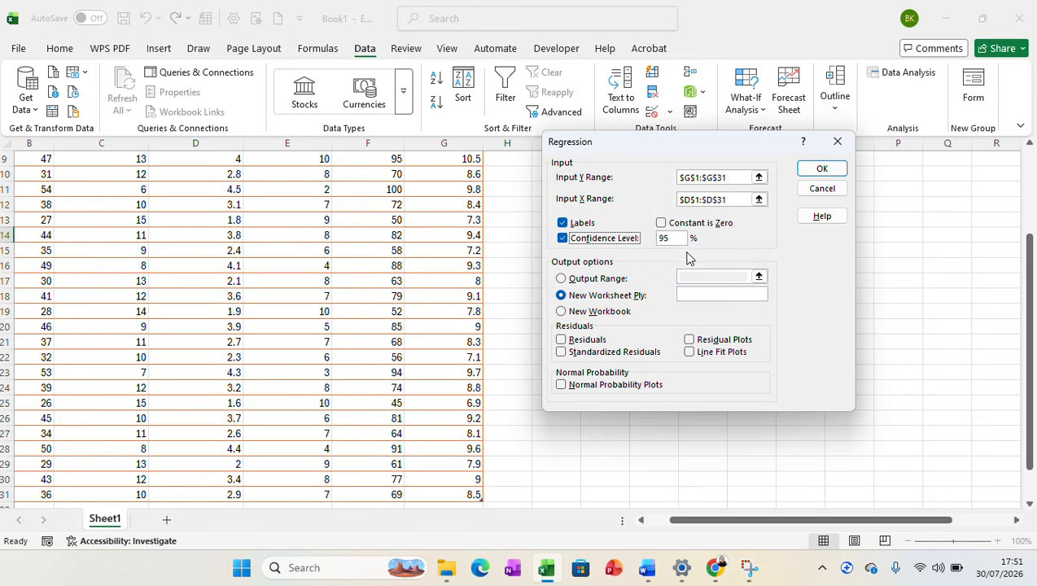
{"action": "left_click", "coordinate": [661, 224]}
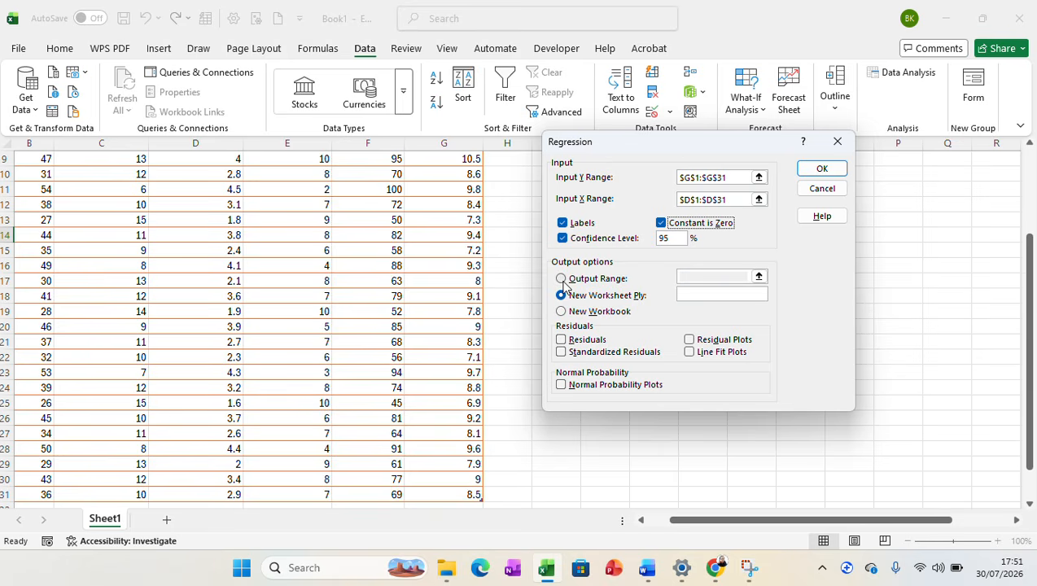
{"action": "left_click", "coordinate": [562, 279]}
{"action": "left_click", "coordinate": [701, 277]}
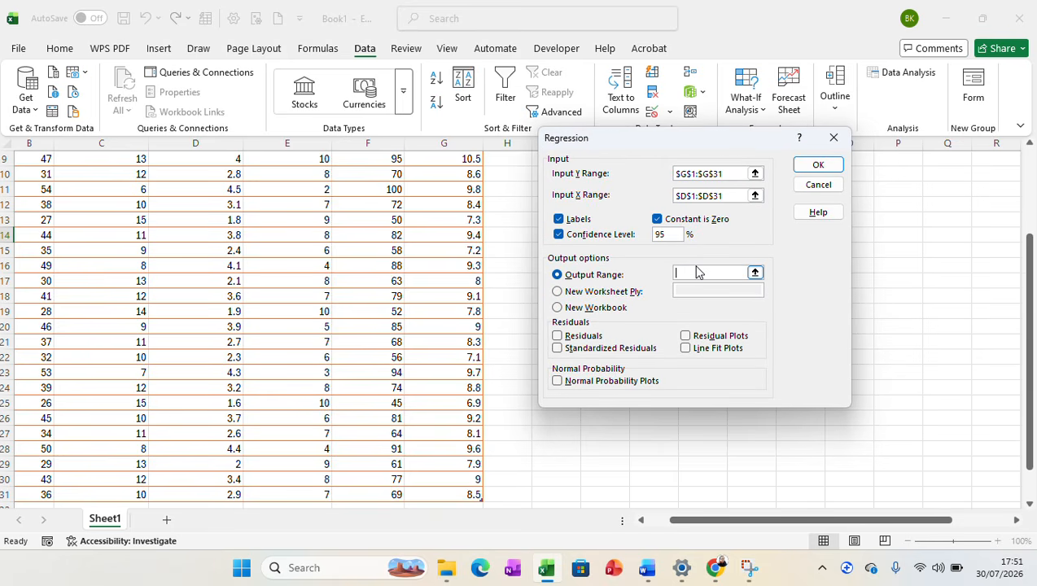
{"action": "left_click", "coordinate": [893, 201]}
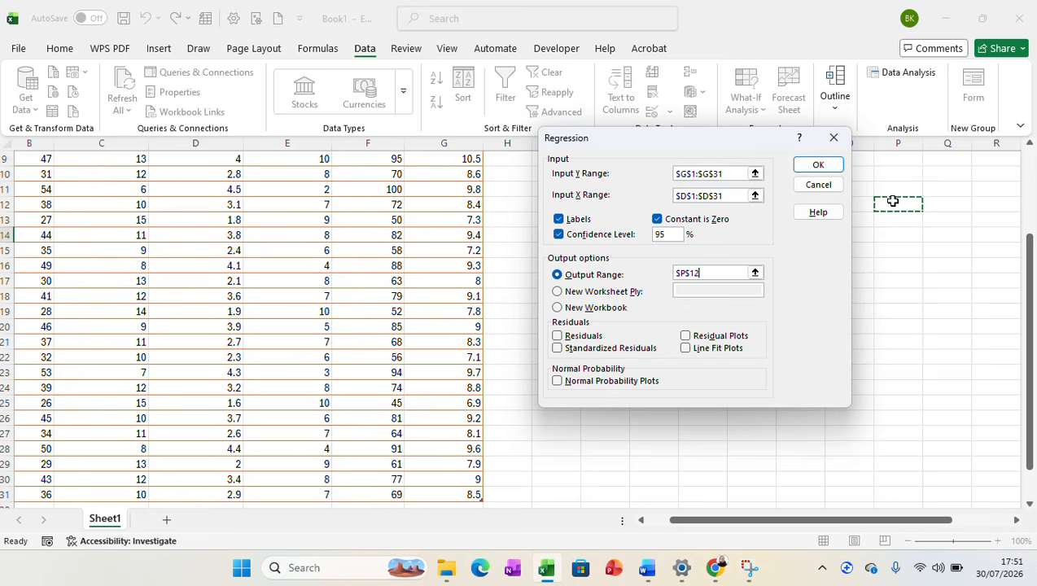
Include residuals, standardized residuals, residual plots, line fit plots and normal probability plots, and run the regression.
{"action": "left_click", "coordinate": [557, 337]}
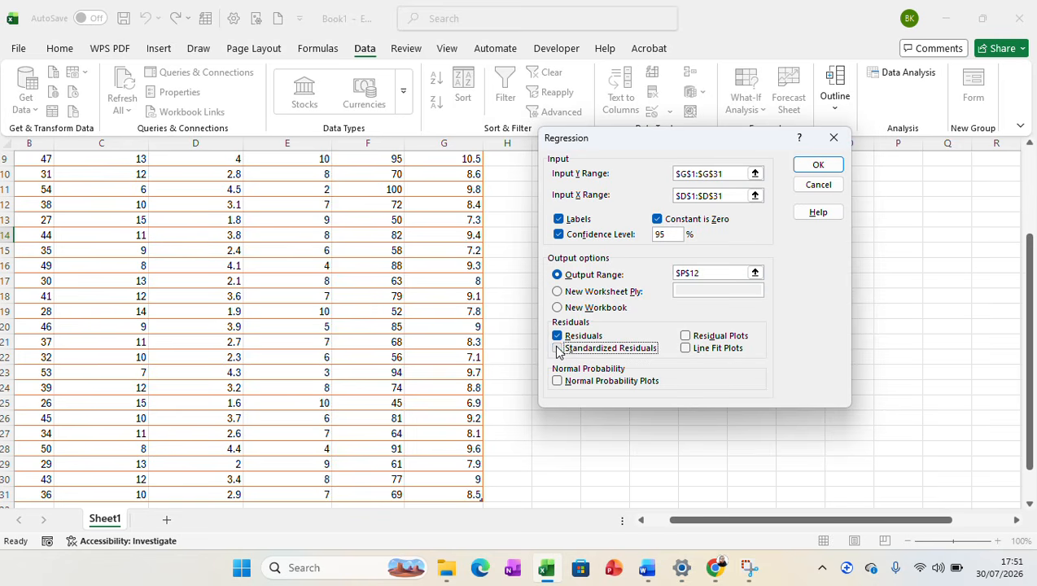
{"action": "left_click", "coordinate": [558, 349]}
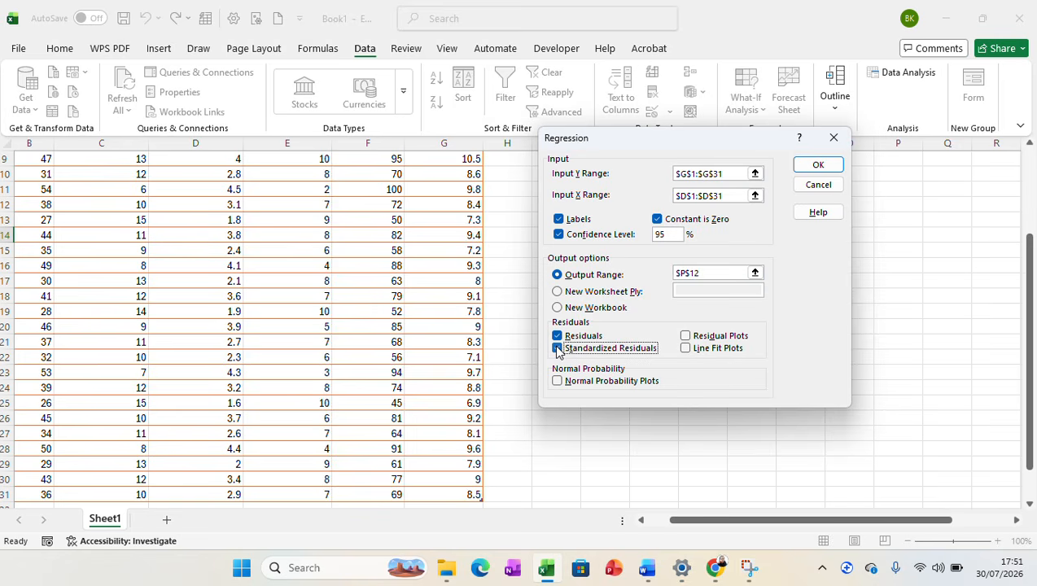
{"action": "left_click", "coordinate": [685, 337]}
{"action": "left_click", "coordinate": [688, 350]}
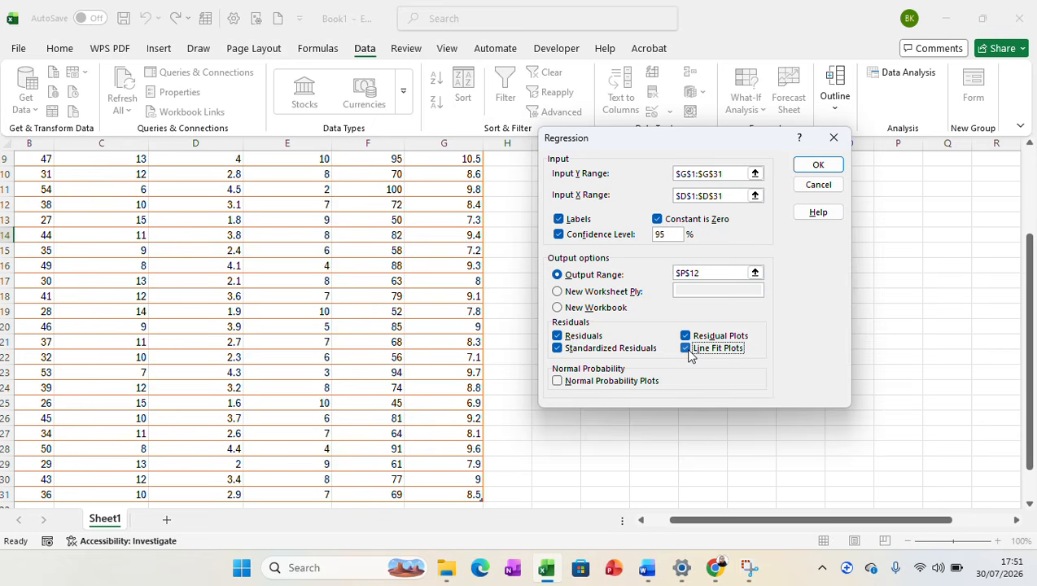
{"action": "left_click", "coordinate": [558, 381]}
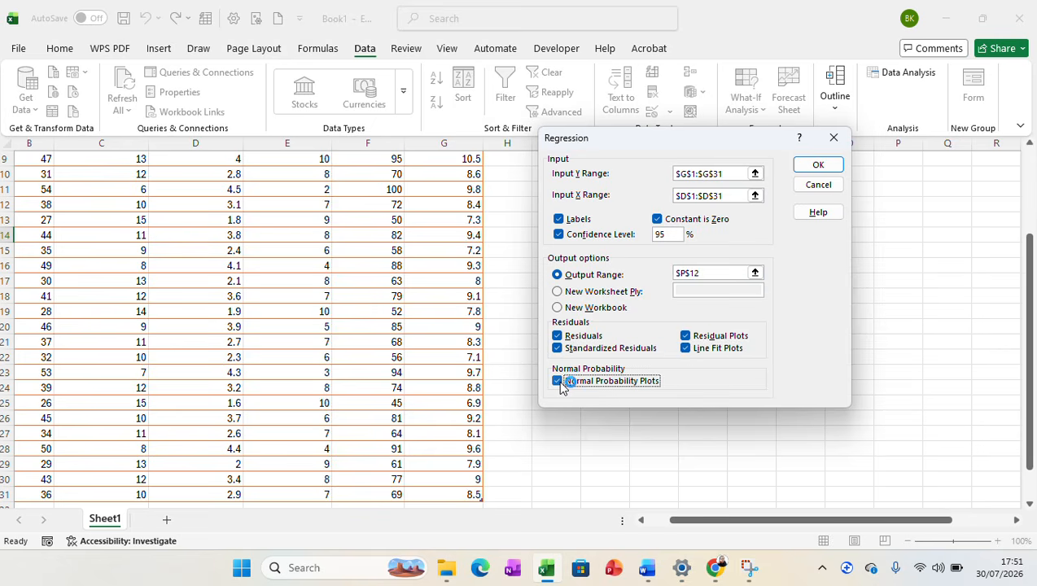
{"action": "left_click", "coordinate": [806, 167]}
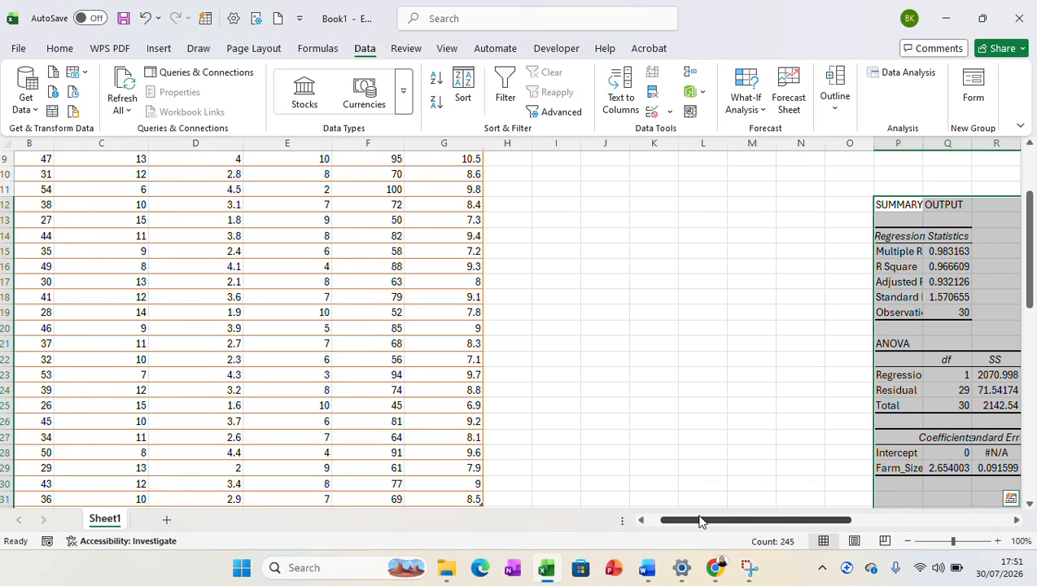
Auto-fit the widths of columns P, R, S, T, U and V in the regression summary output.
{"action": "left_click_drag", "start_coordinate": [700, 521], "coordinate": [826, 528]}
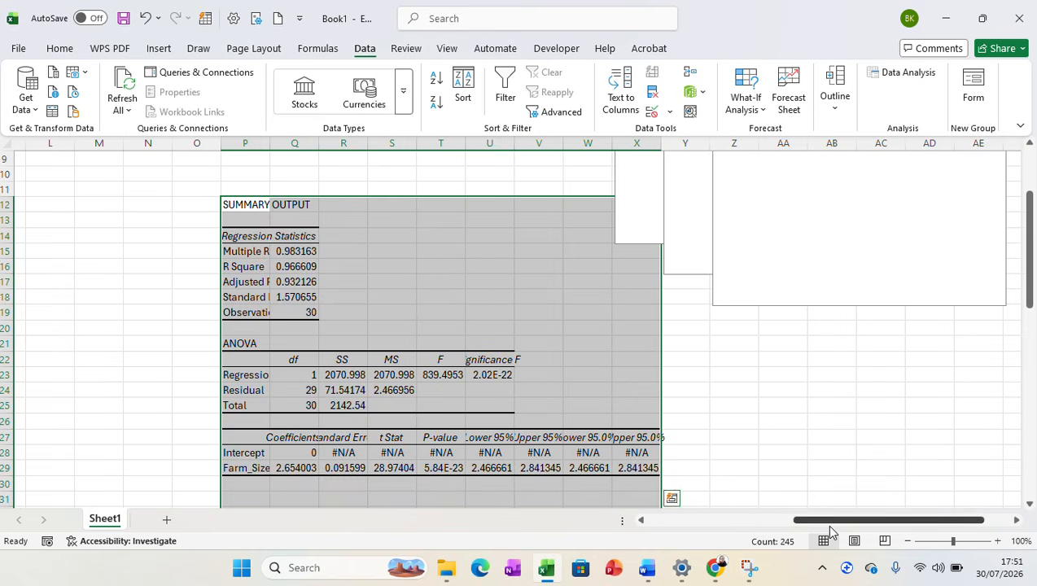
{"action": "double_click", "coordinate": [269, 143]}
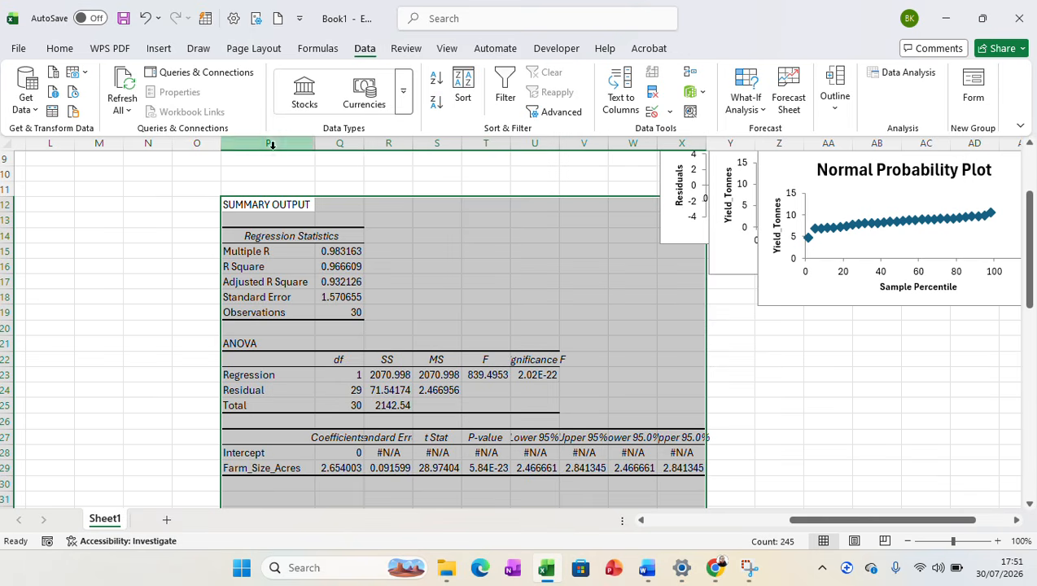
{"action": "left_click_drag", "start_coordinate": [413, 143], "coordinate": [413, 143]}
{"action": "double_click", "coordinate": [413, 143]}
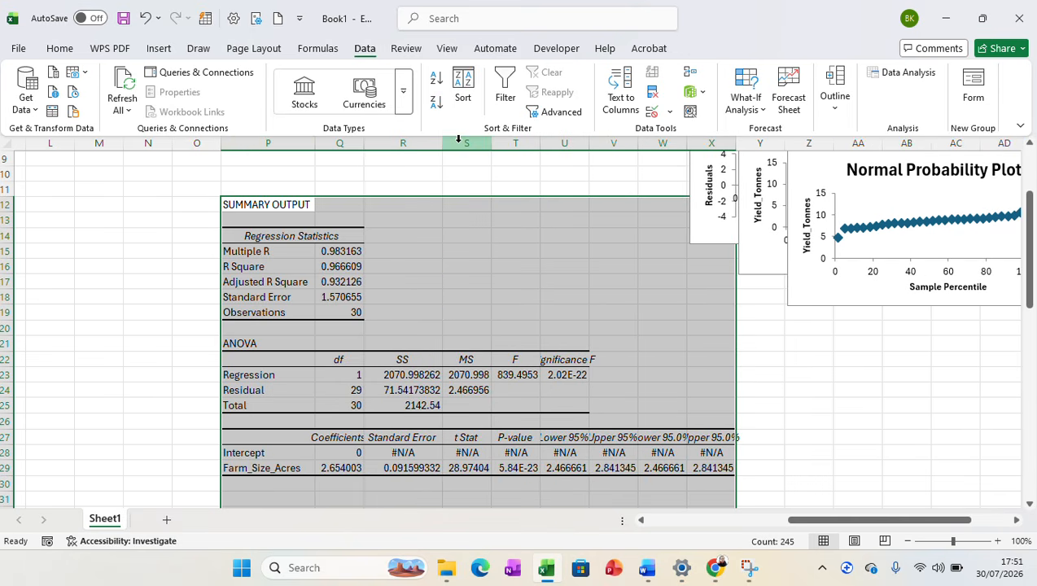
{"action": "left_click_drag", "start_coordinate": [492, 145], "coordinate": [497, 145]}
{"action": "double_click", "coordinate": [497, 145]}
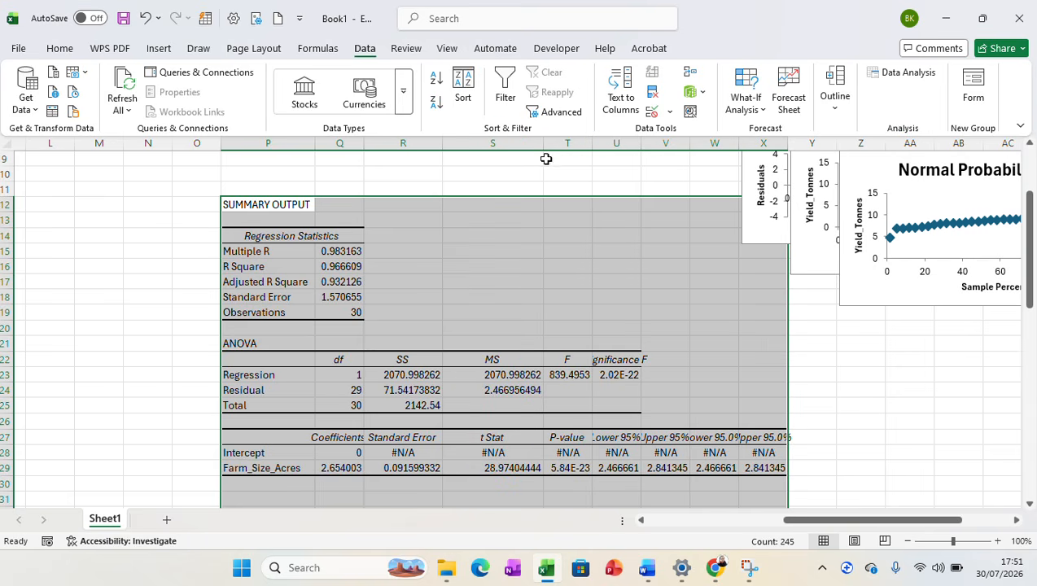
{"action": "double_click", "coordinate": [593, 143]}
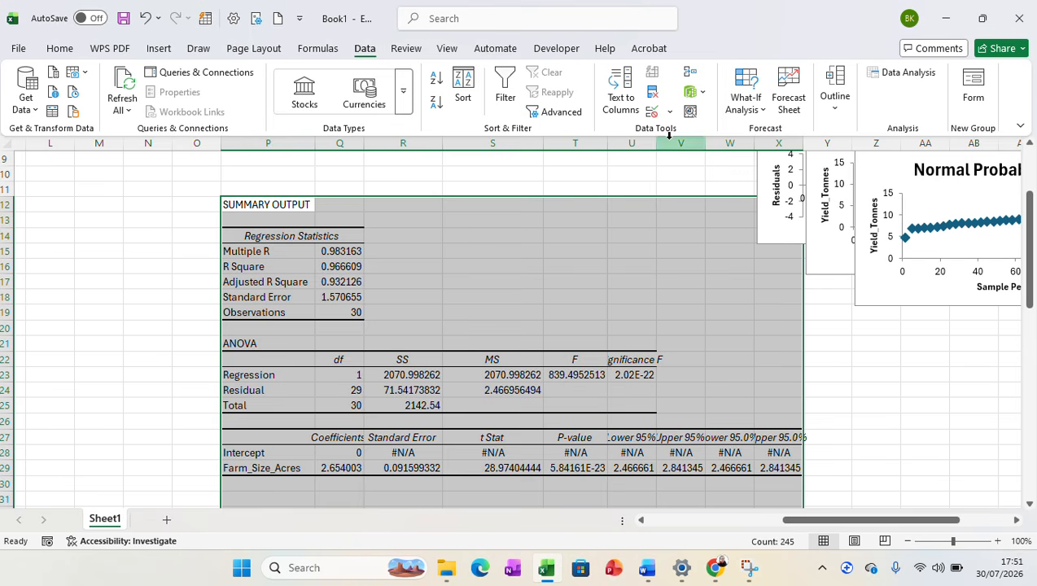
{"action": "left_click_drag", "start_coordinate": [703, 140], "coordinate": [703, 139]}
{"action": "double_click", "coordinate": [702, 140]}
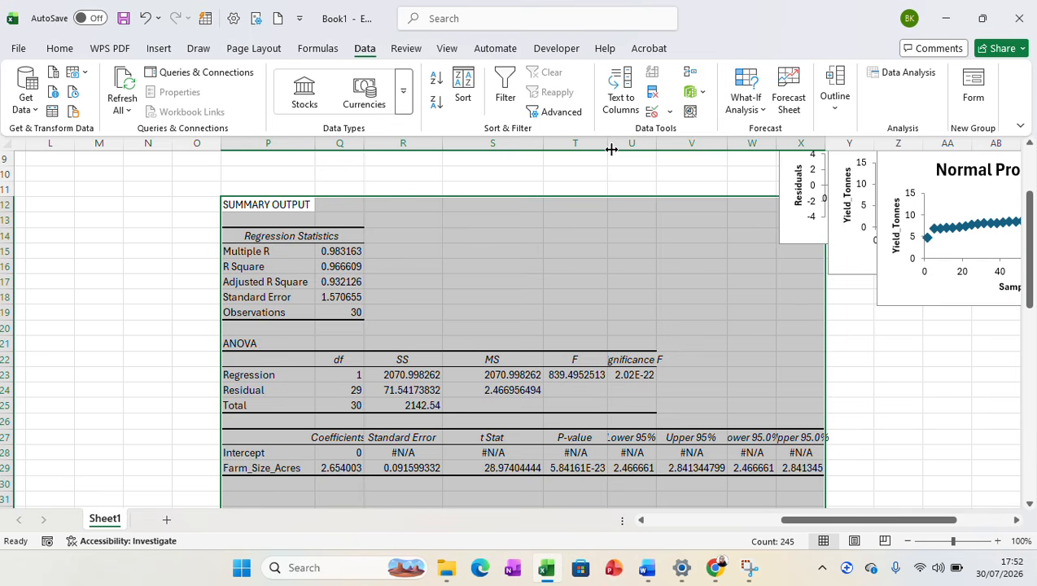
{"action": "left_click_drag", "start_coordinate": [611, 150], "coordinate": [613, 149]}
{"action": "double_click", "coordinate": [657, 142]}
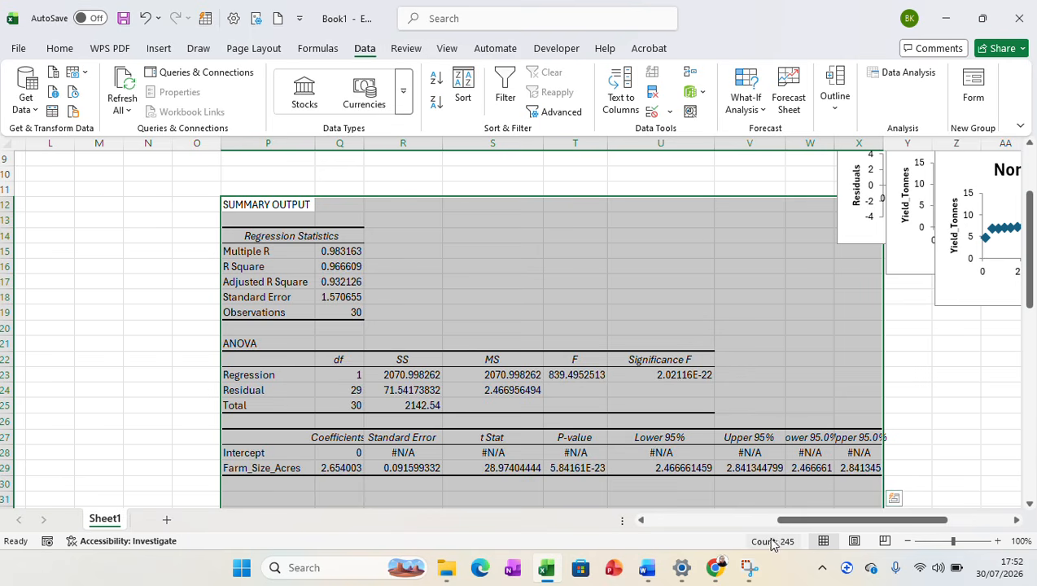
Separate the overlapping charts, placing the Normal Probability Plot below, the line fit plot to the right and the residual plot beside the tables.
{"action": "left_click_drag", "start_coordinate": [799, 522], "coordinate": [863, 522]}
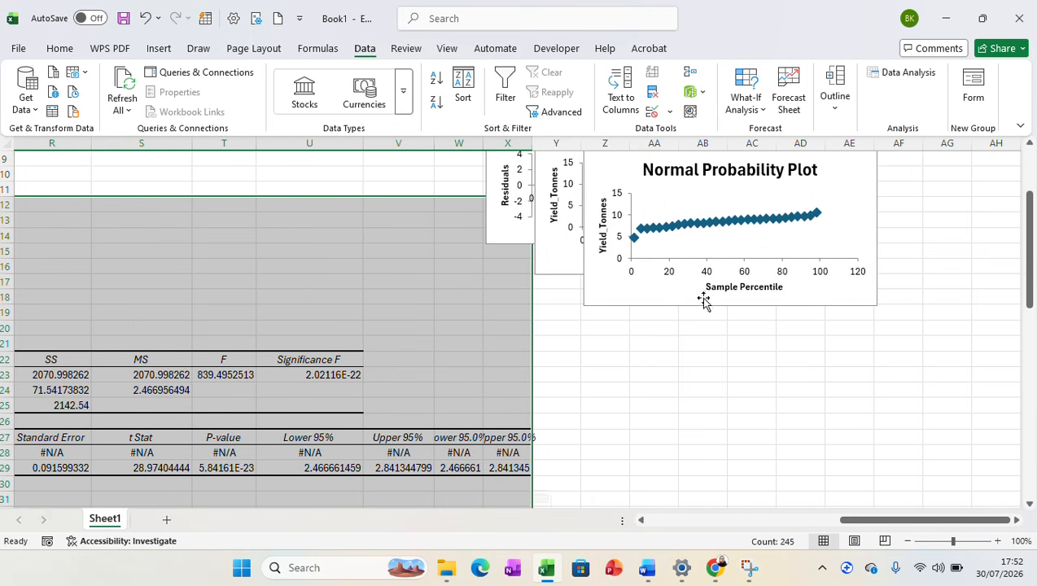
{"action": "left_click_drag", "start_coordinate": [616, 170], "coordinate": [705, 345]}
{"action": "mouse_move", "coordinate": [607, 171]}
{"action": "left_mouse_down"}
{"action": "mouse_move", "coordinate": [756, 204]}
{"action": "mouse_move", "coordinate": [625, 163]}
{"action": "left_mouse_up"}
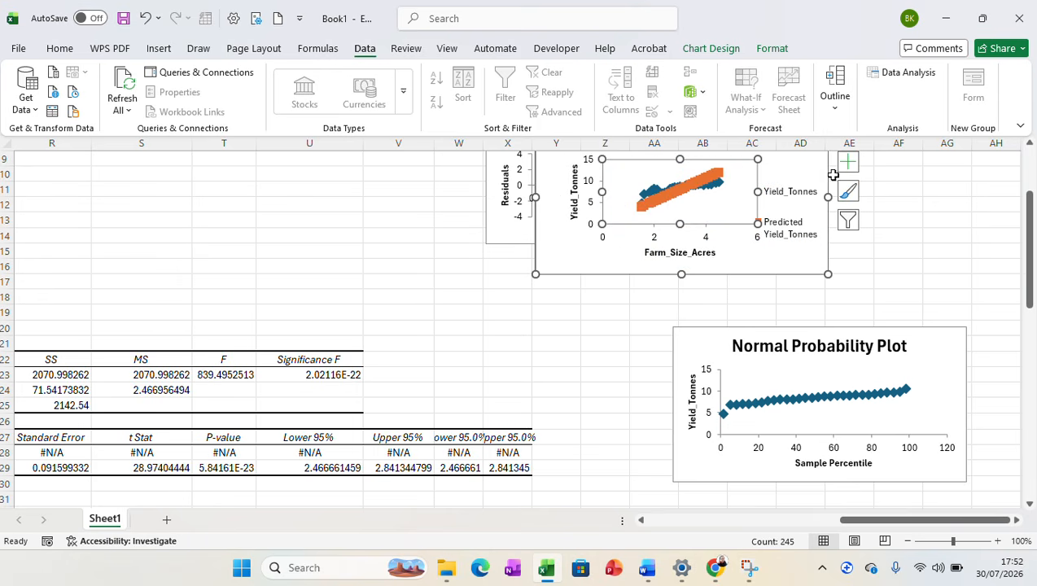
{"action": "left_click_drag", "start_coordinate": [806, 166], "coordinate": [993, 195]}
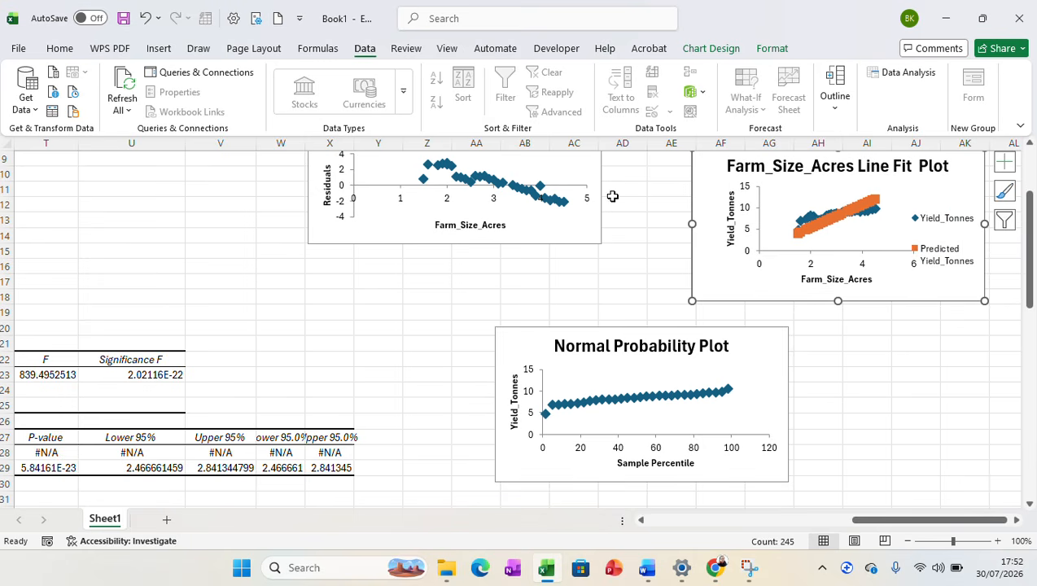
{"action": "left_click_drag", "start_coordinate": [328, 226], "coordinate": [310, 259]}
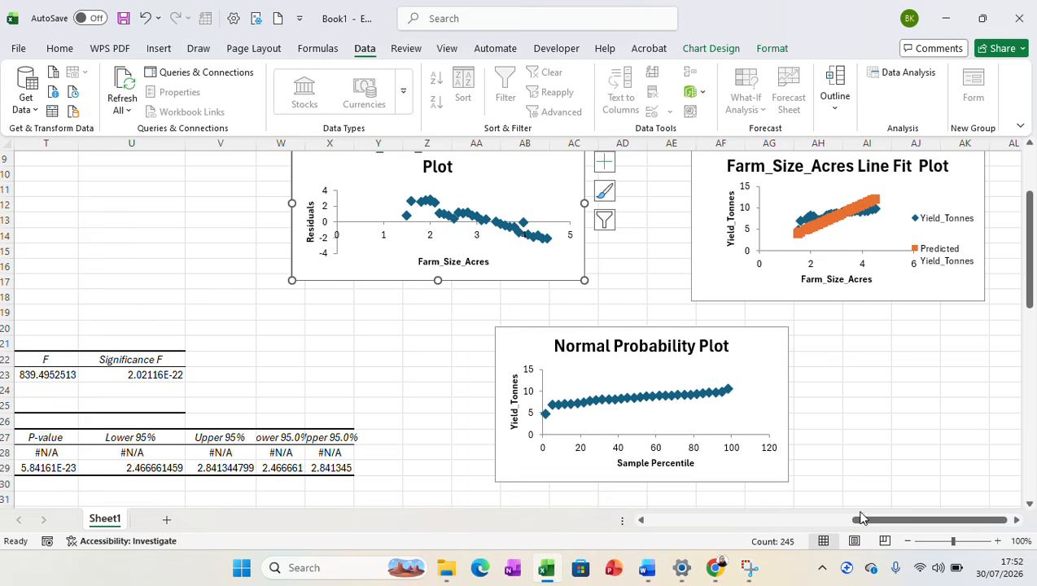
Return to the summary output to examine its regression statistics, ANOVA and coefficient tables.
{"action": "left_click_drag", "start_coordinate": [862, 524], "coordinate": [861, 522]}
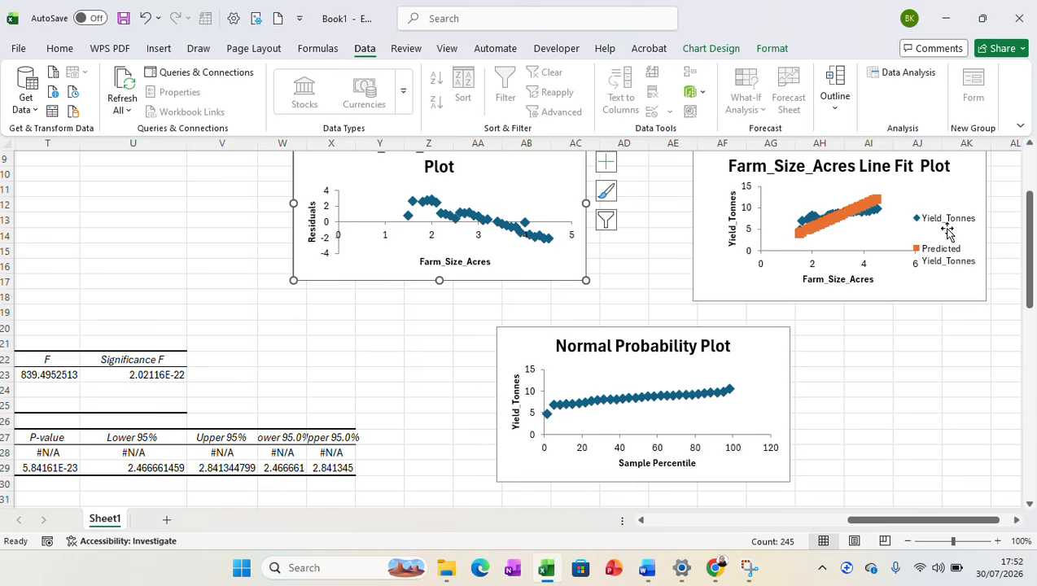
{"action": "left_click", "coordinate": [1033, 265]}
{"action": "mouse_move", "coordinate": [1033, 265]}
{"action": "left_mouse_down"}
{"action": "mouse_move", "coordinate": [1032, 238]}
{"action": "mouse_move", "coordinate": [1031, 266]}
{"action": "left_mouse_up"}
{"action": "left_click_drag", "start_coordinate": [845, 521], "coordinate": [753, 538]}
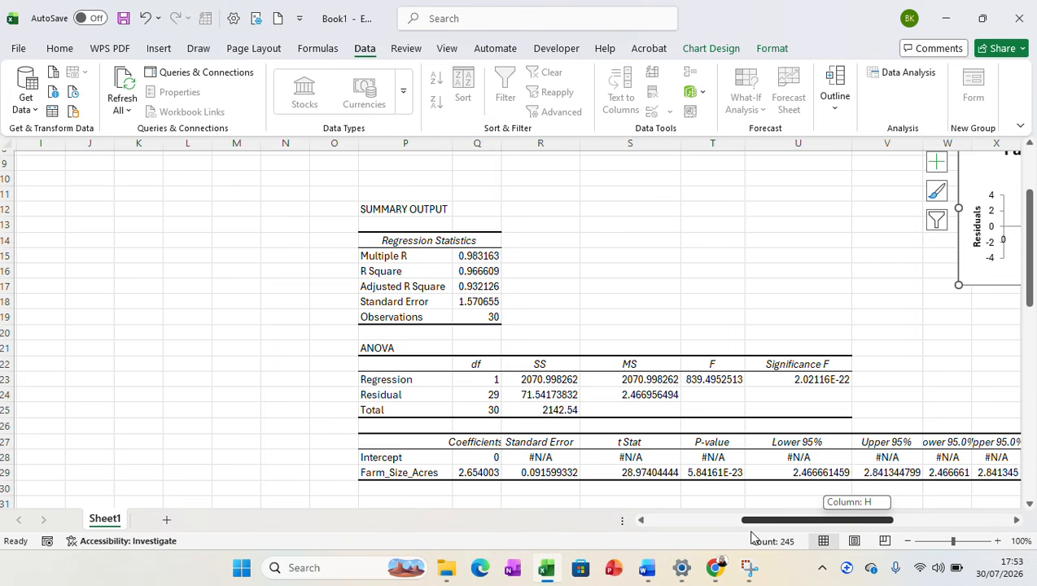
{"action": "left_click_drag", "start_coordinate": [752, 537], "coordinate": [753, 537]}
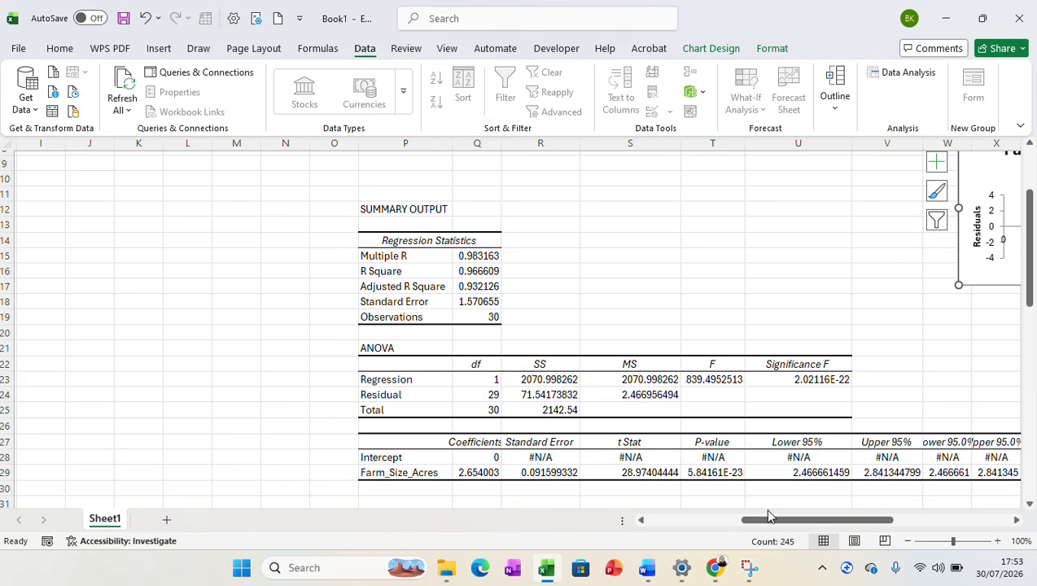